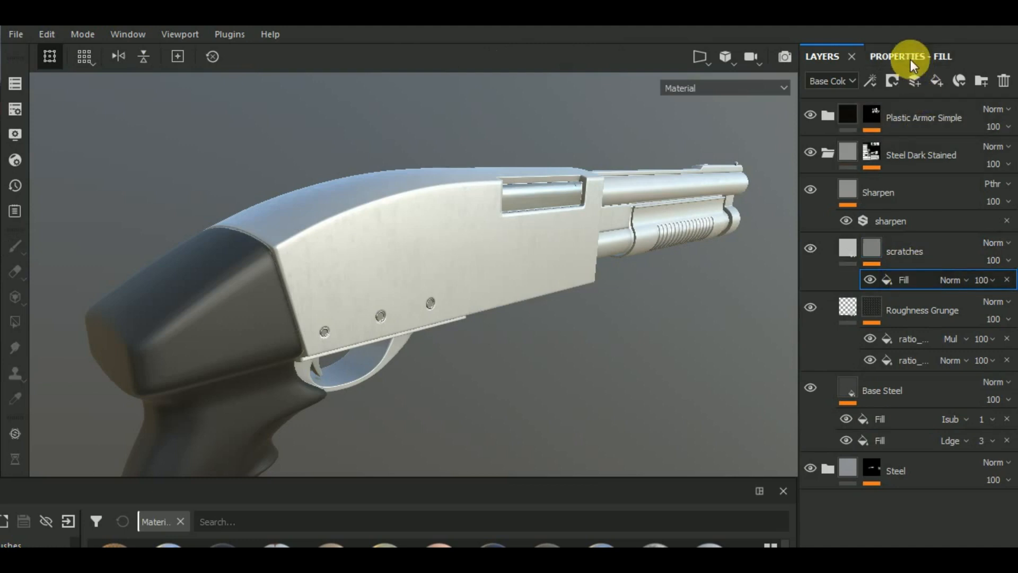
Assign the Grunge Scratches Rough texture to the grayscale of the fill in the scratches layer's mask.
{"action": "left_click", "coordinate": [910, 58]}
{"action": "scroll", "coordinate": [910, 202], "scroll_direction": "up", "scroll_amount": 3}
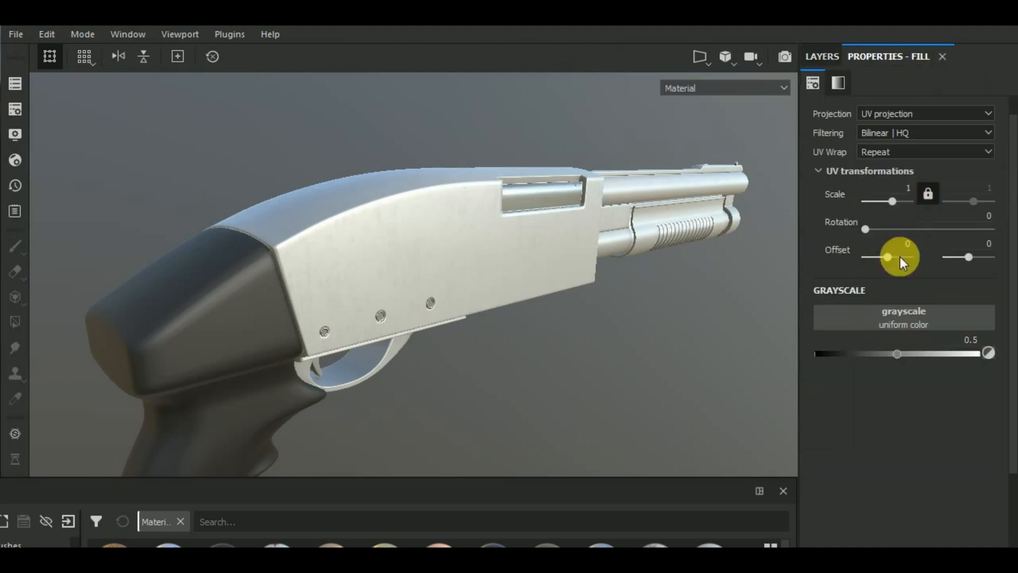
{"action": "left_click", "coordinate": [896, 318]}
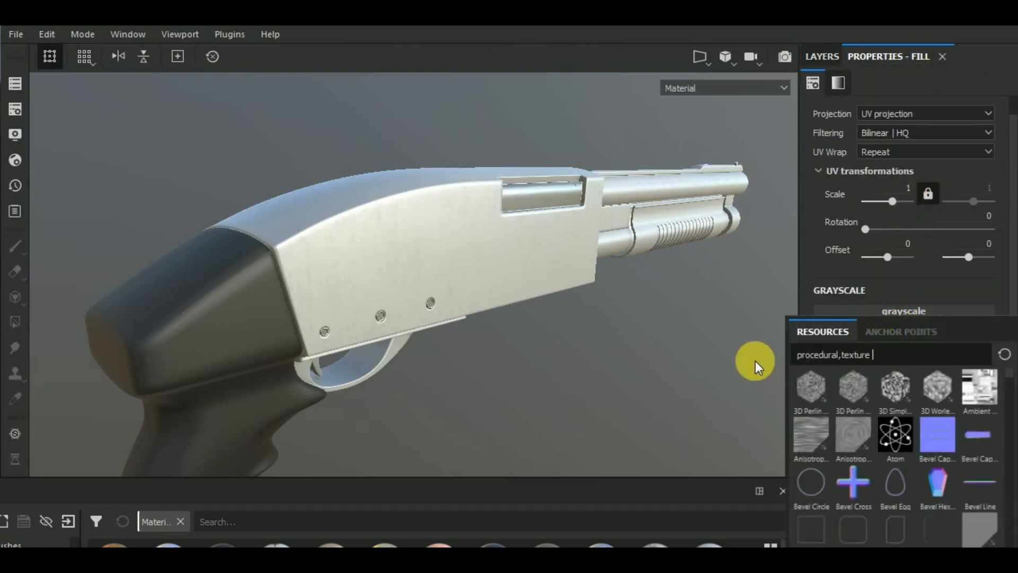
{"action": "left_click_drag", "start_coordinate": [885, 354], "coordinate": [803, 355]}
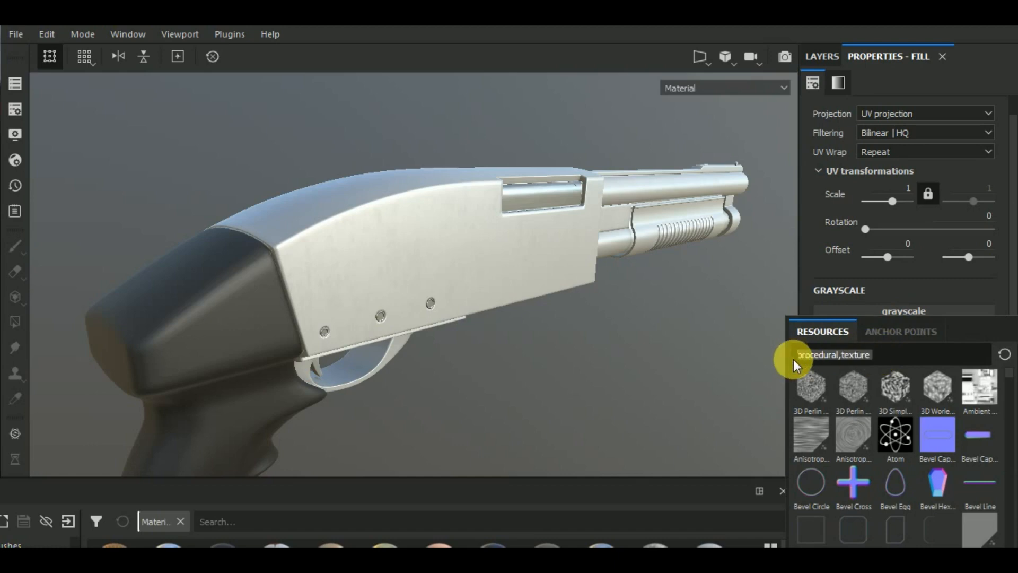
{"action": "type", "text": "scrat"}
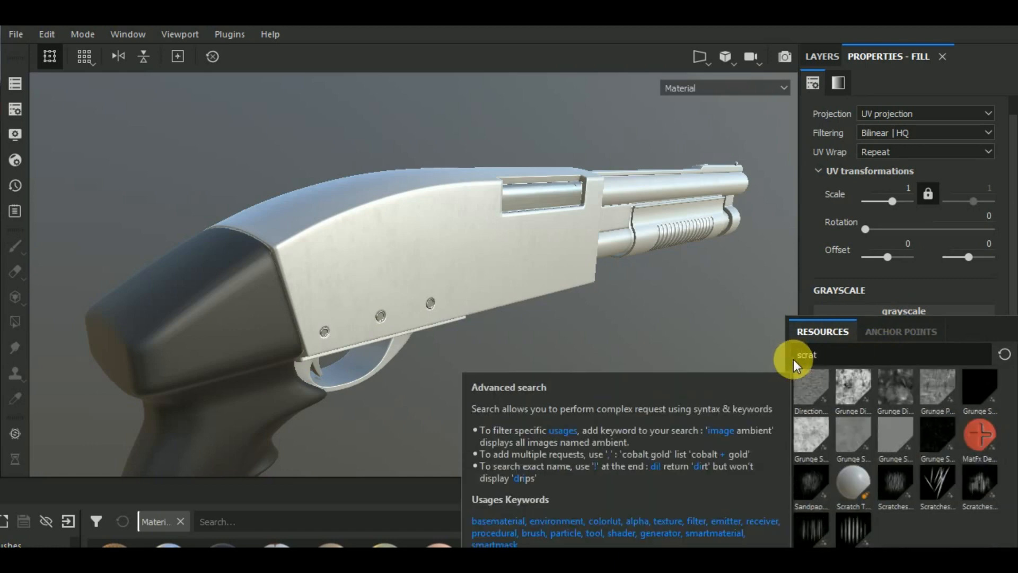
{"action": "mouse_move", "coordinate": [934, 434]}
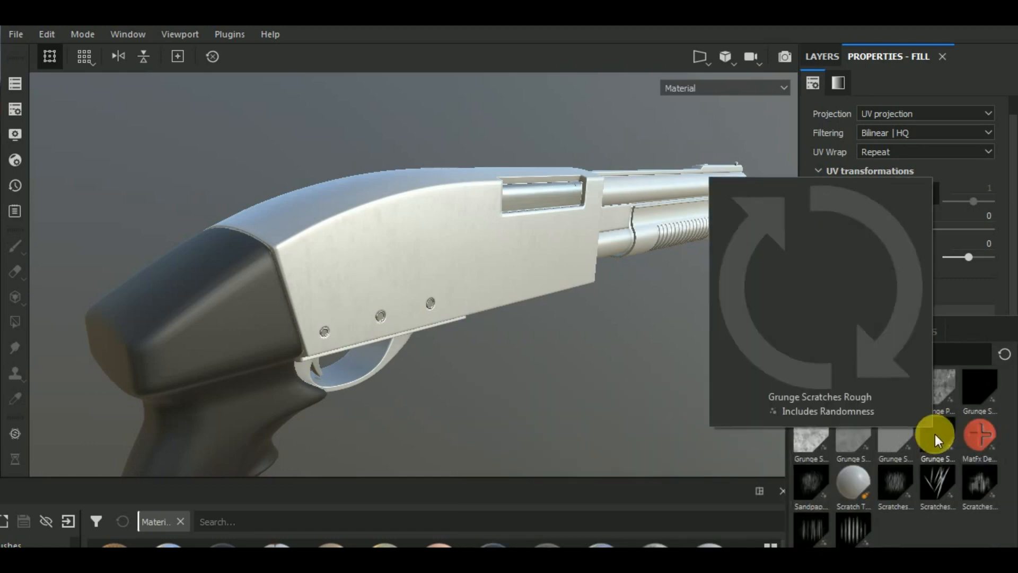
{"action": "left_click", "coordinate": [935, 434]}
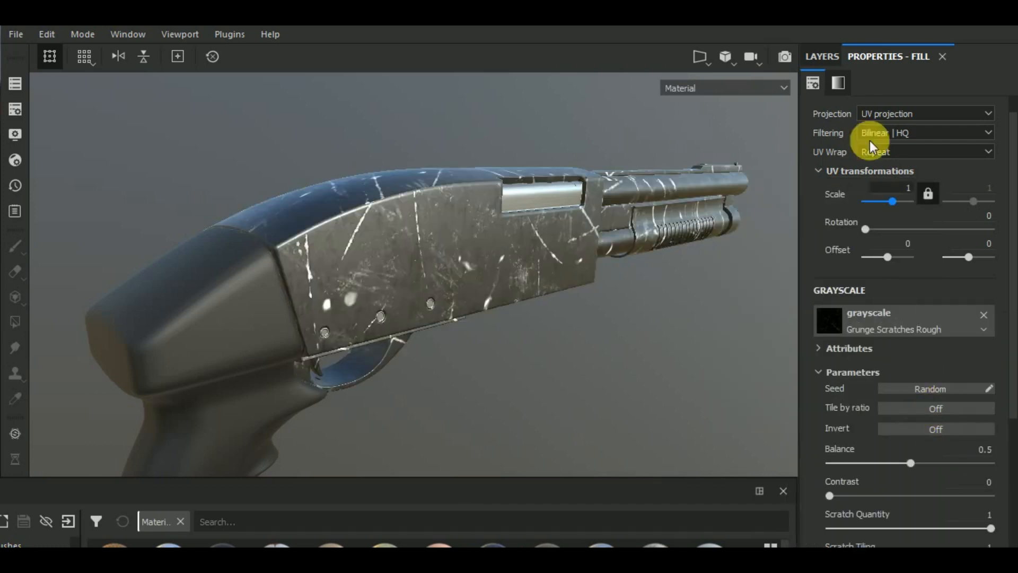
Darken the scratches layer's base color to a neutral gray with R, G and B at 0.110.
{"action": "left_click", "coordinate": [822, 57]}
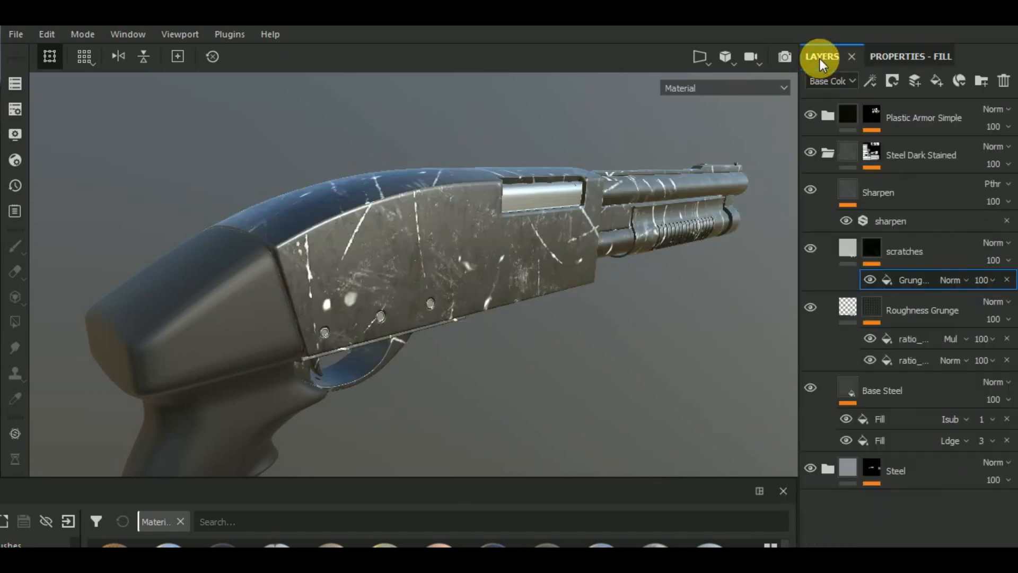
{"action": "left_click", "coordinate": [845, 243]}
{"action": "left_click", "coordinate": [908, 58]}
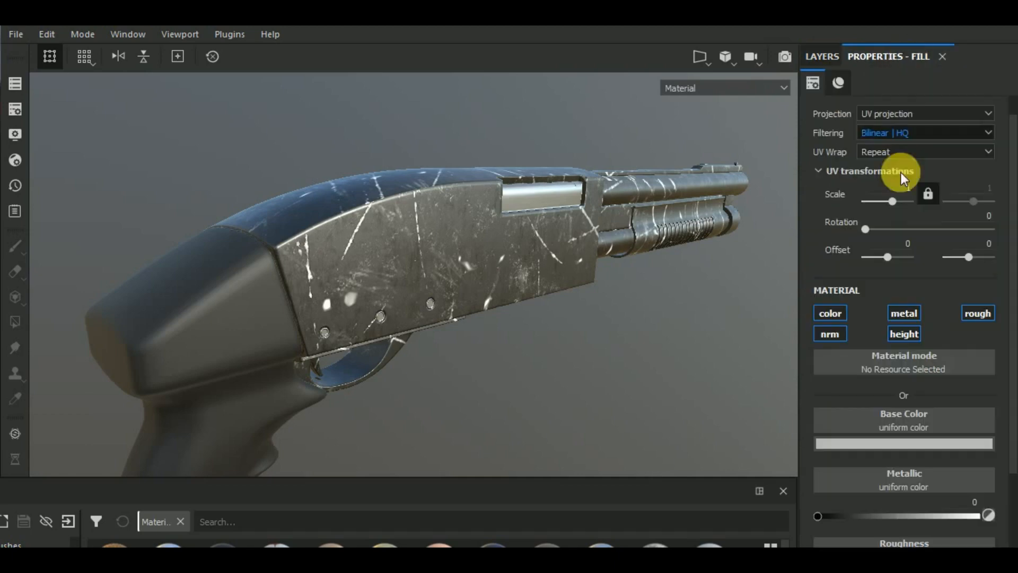
{"action": "left_click", "coordinate": [870, 443]}
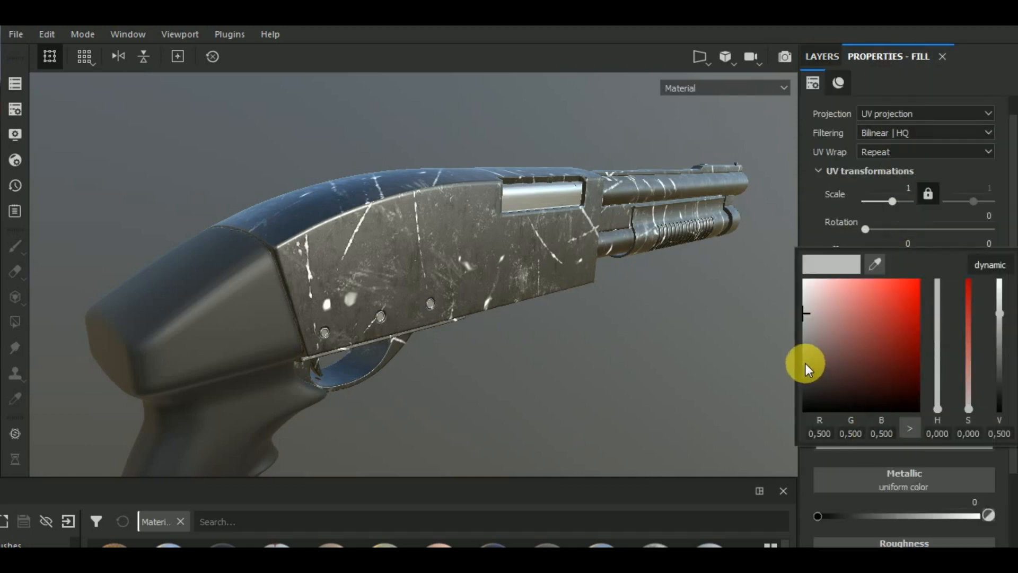
{"action": "mouse_move", "coordinate": [806, 366]}
{"action": "left_mouse_down"}
{"action": "mouse_move", "coordinate": [804, 380]}
{"action": "mouse_move", "coordinate": [803, 364]}
{"action": "left_mouse_up"}
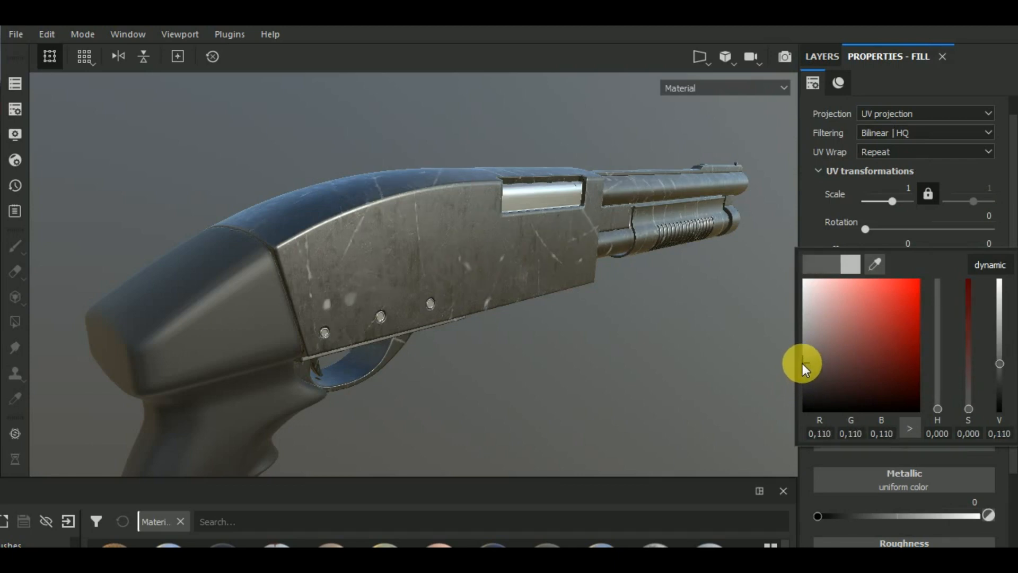
{"action": "left_click", "coordinate": [807, 222]}
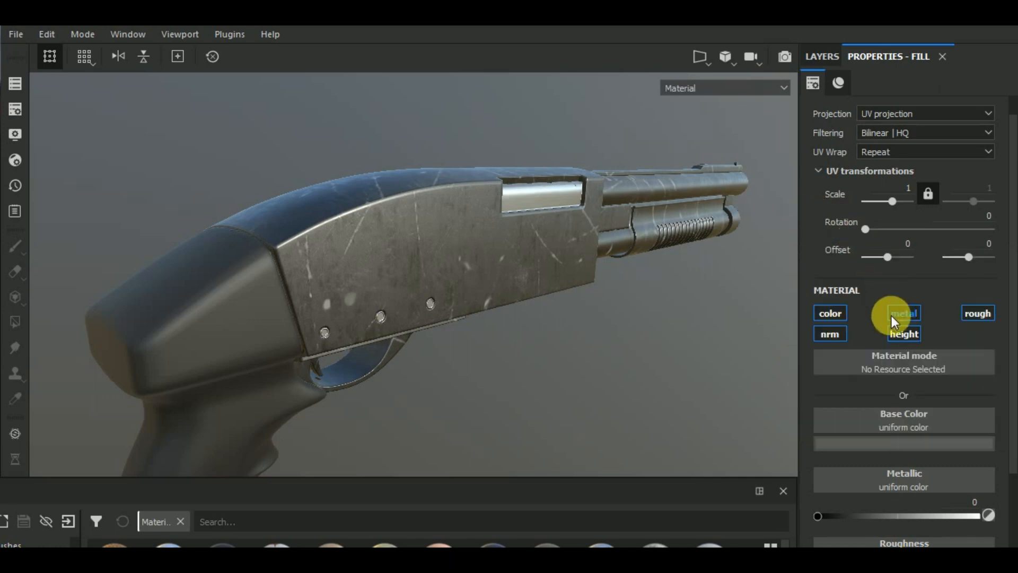
Set the Balance of the grunge fill in the scratches layer's mask to 0.42.
{"action": "left_click", "coordinate": [820, 56]}
{"action": "left_click", "coordinate": [870, 246]}
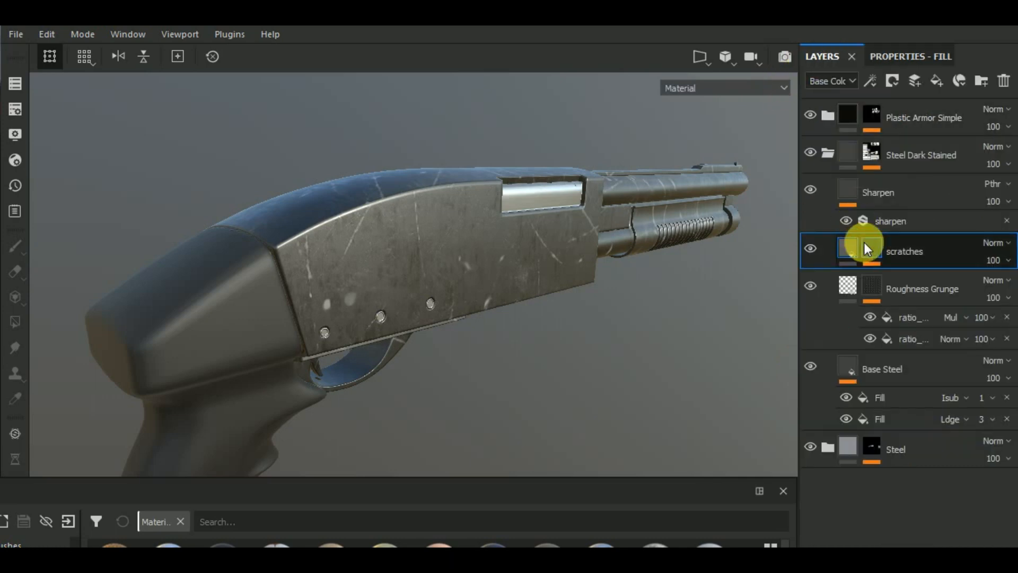
{"action": "left_click", "coordinate": [899, 277]}
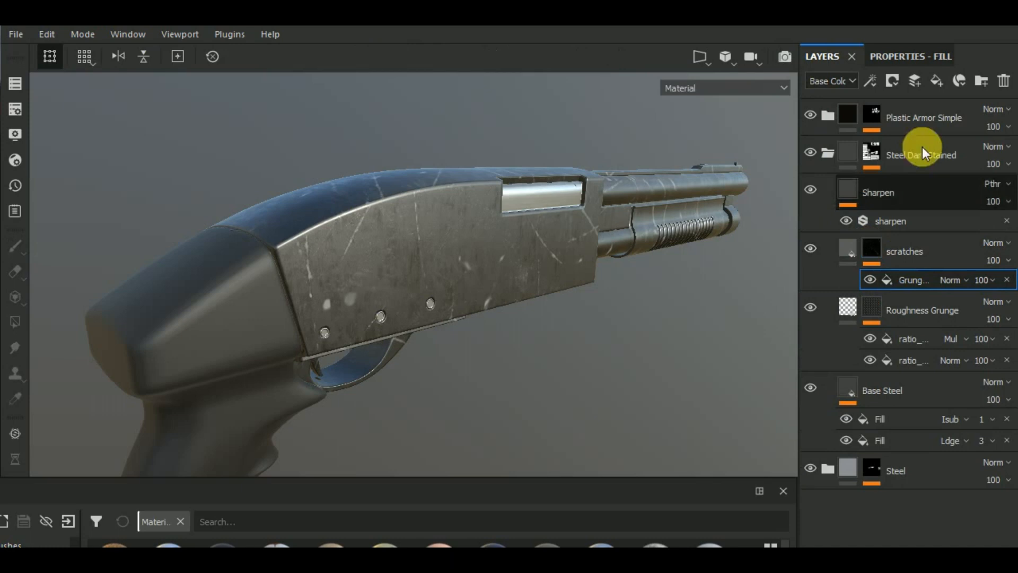
{"action": "left_click", "coordinate": [902, 56]}
{"action": "left_click_drag", "start_coordinate": [678, 316], "coordinate": [561, 285], "text": "alt"}
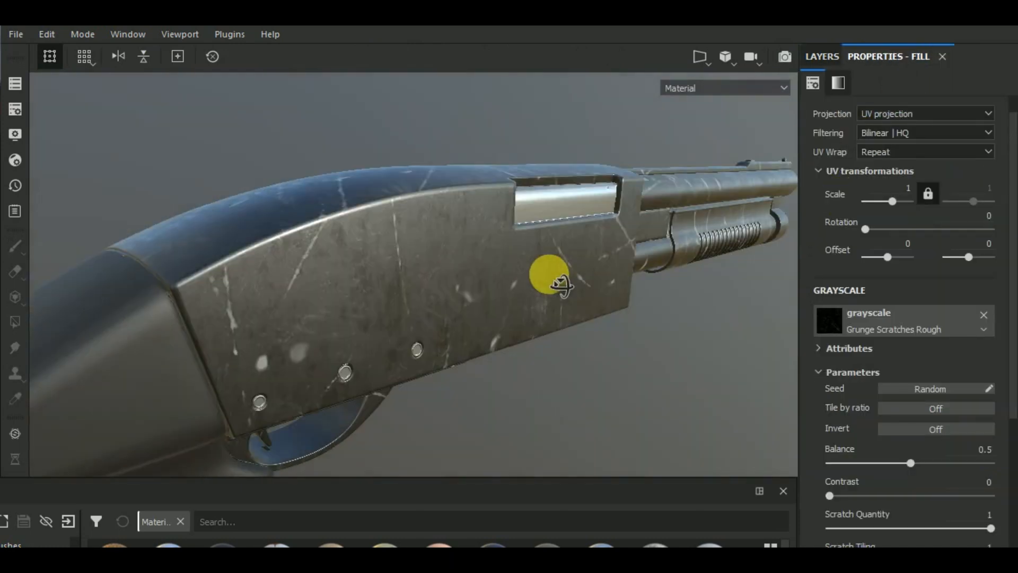
{"action": "left_click", "coordinate": [885, 464]}
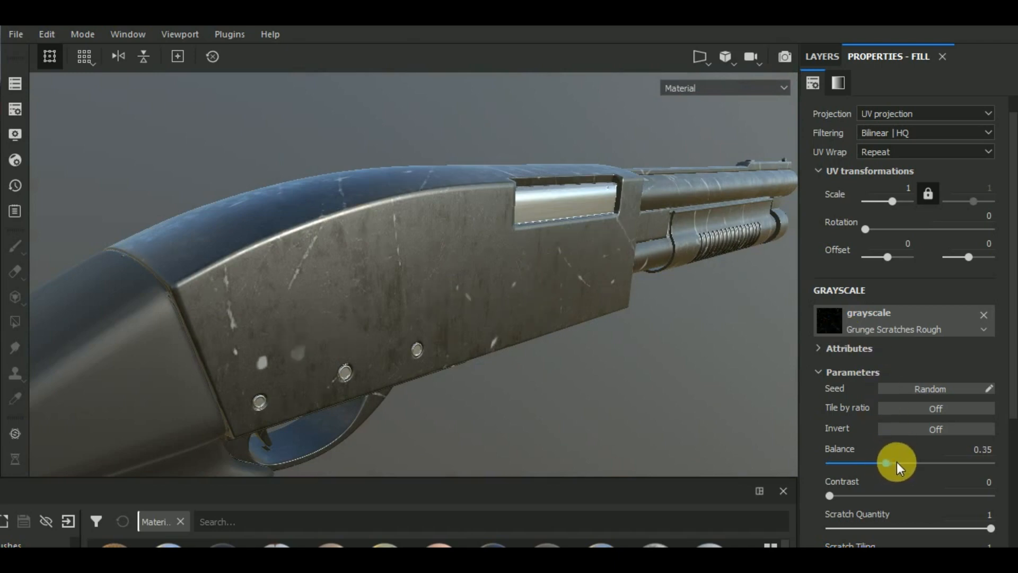
{"action": "left_click", "coordinate": [898, 463]}
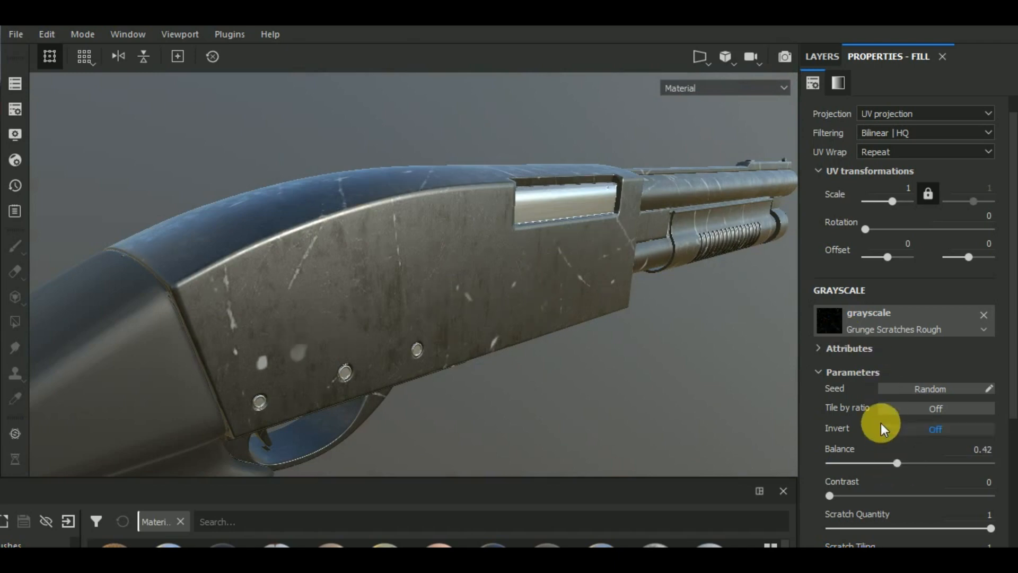
Try Scratch Quantity values of 0.63, 0.39 and 0.75 on the grunge fill, and return it to 1.
{"action": "scroll", "coordinate": [880, 422], "scroll_direction": "down", "scroll_amount": 2}
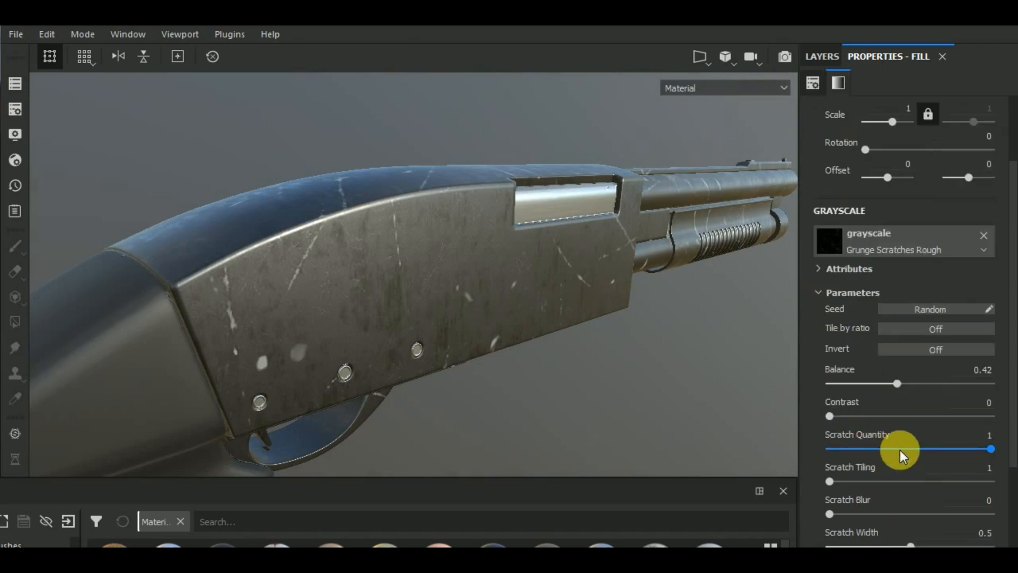
{"action": "left_click", "coordinate": [931, 448]}
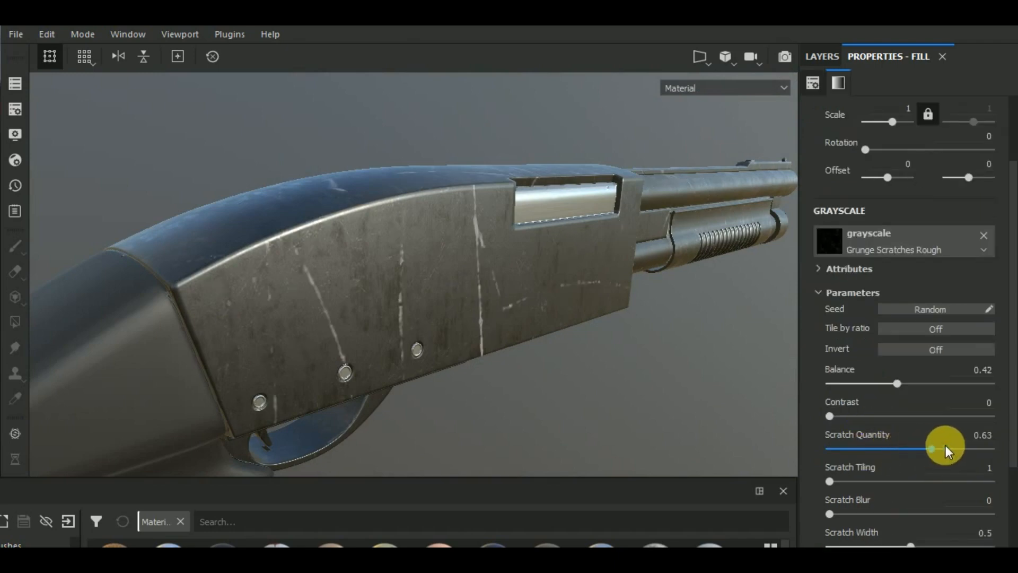
{"action": "left_click", "coordinate": [893, 448]}
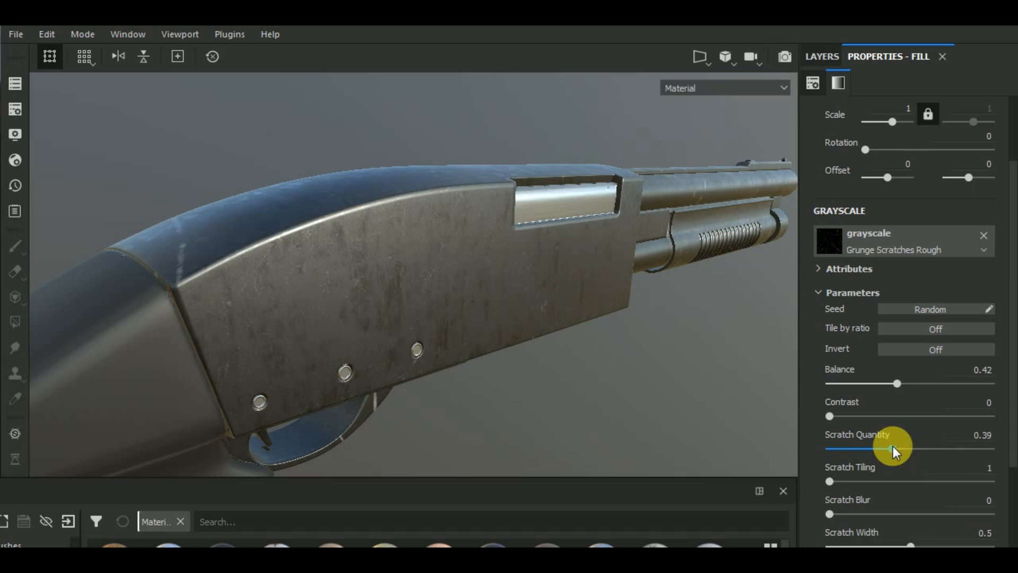
{"action": "left_click", "coordinate": [952, 448]}
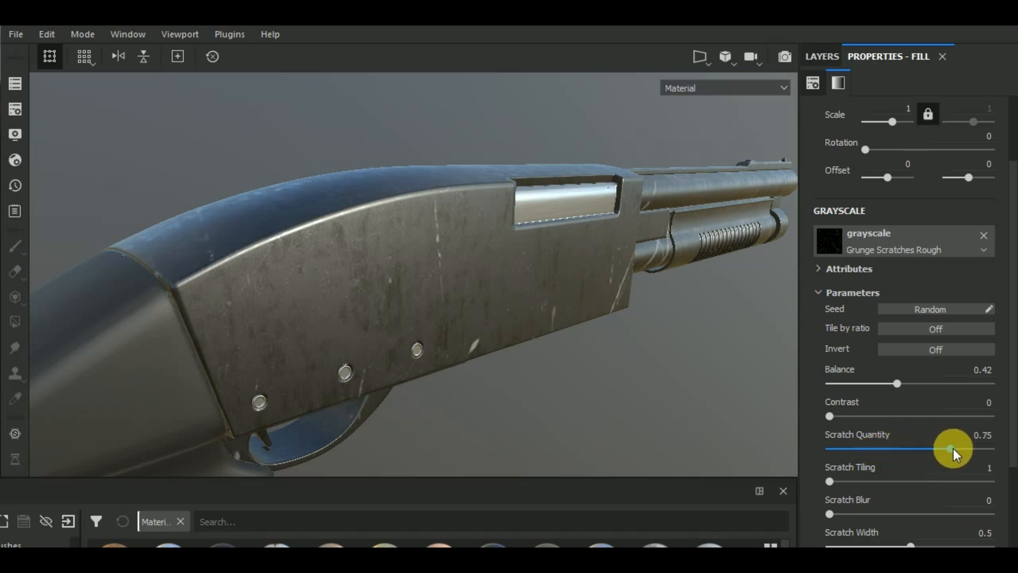
{"action": "left_click", "coordinate": [1001, 452]}
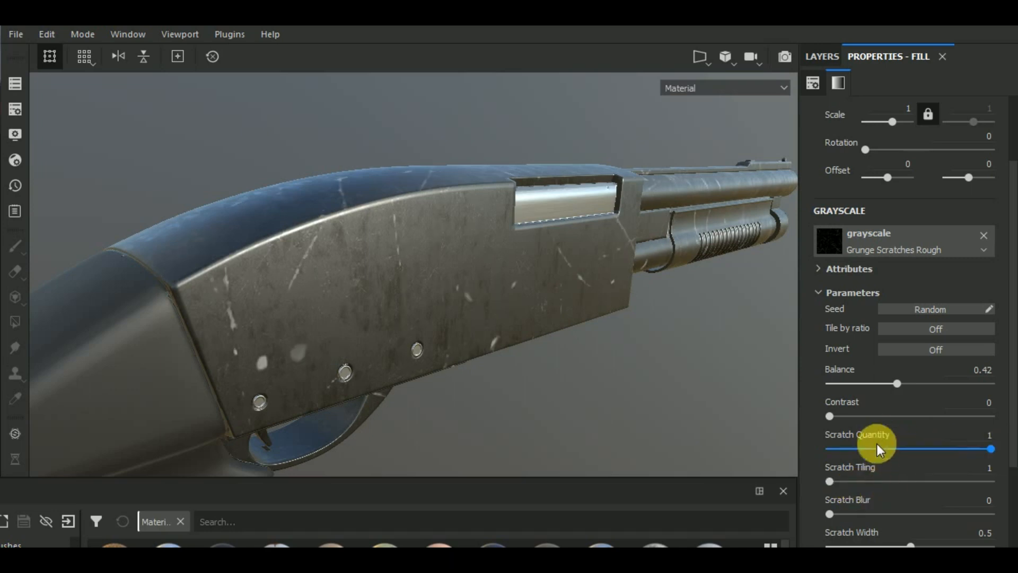
Set Scratch Tiling to 3 and randomize the grunge seed three times to vary the scratch pattern on the receiver.
{"action": "left_click_drag", "start_coordinate": [693, 345], "coordinate": [648, 381], "text": "alt"}
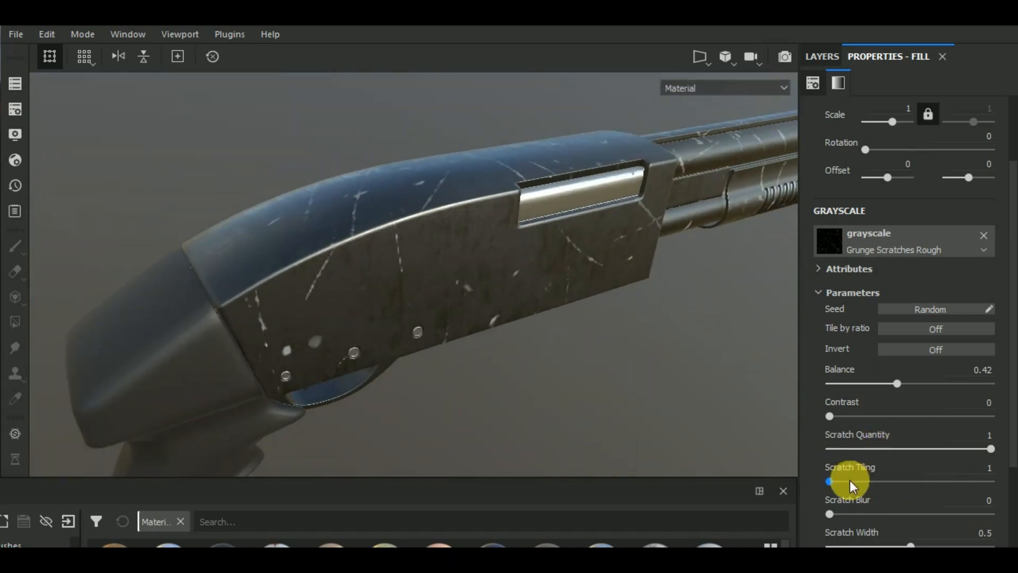
{"action": "left_click_drag", "start_coordinate": [852, 485], "coordinate": [896, 482]}
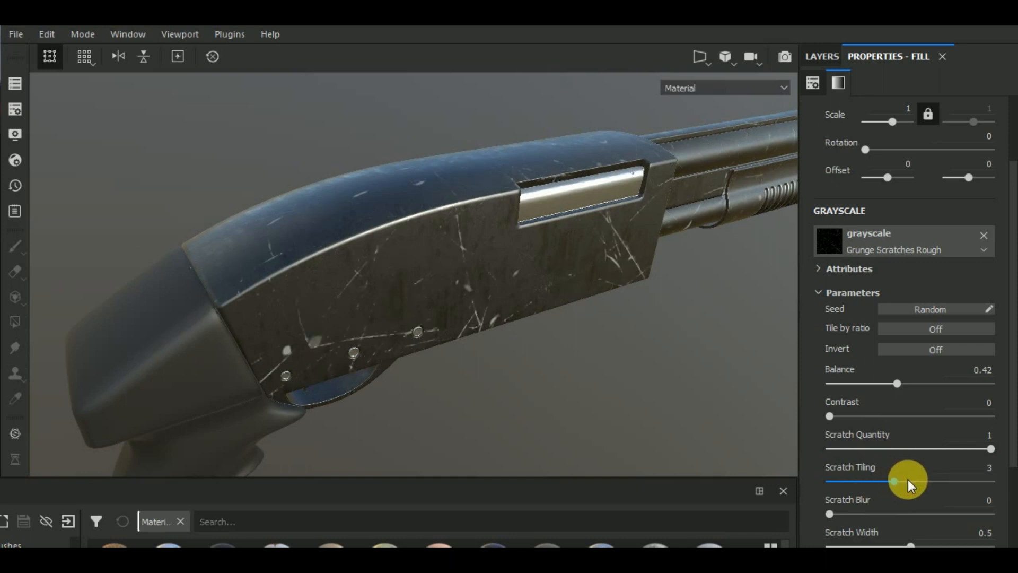
{"action": "left_click", "coordinate": [936, 310]}
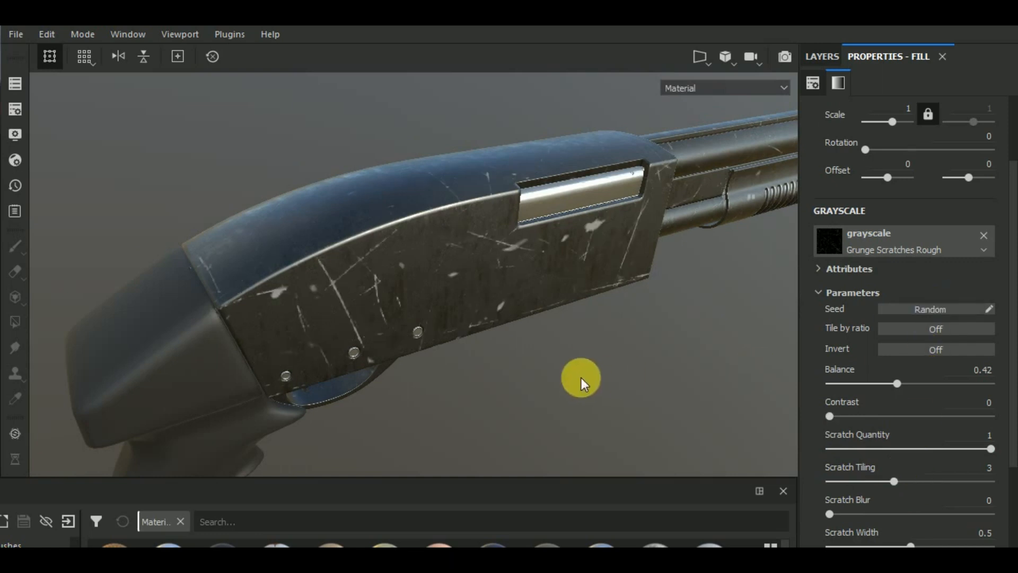
{"action": "left_click_drag", "start_coordinate": [589, 363], "coordinate": [602, 334], "text": "alt"}
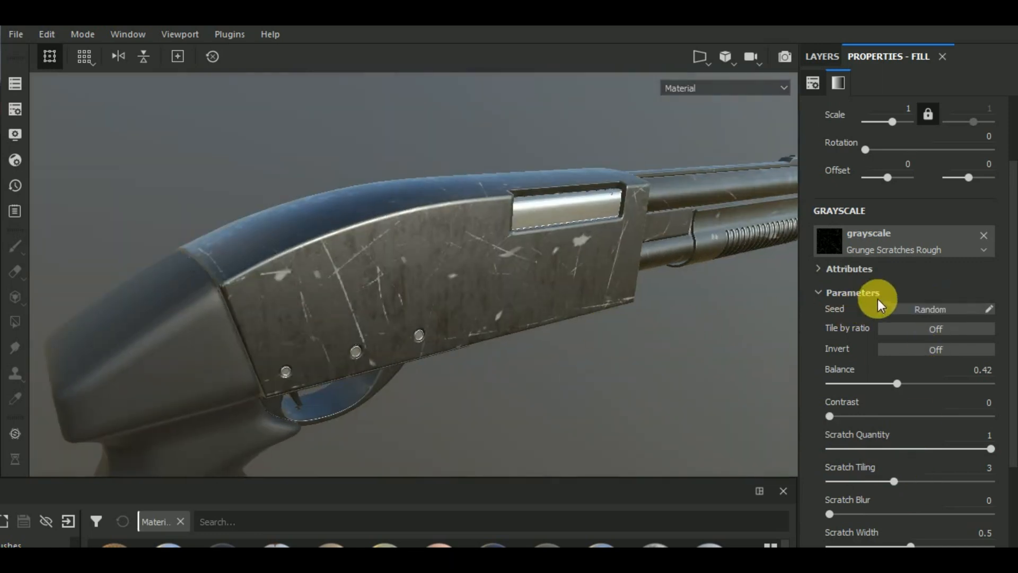
{"action": "left_click", "coordinate": [899, 313]}
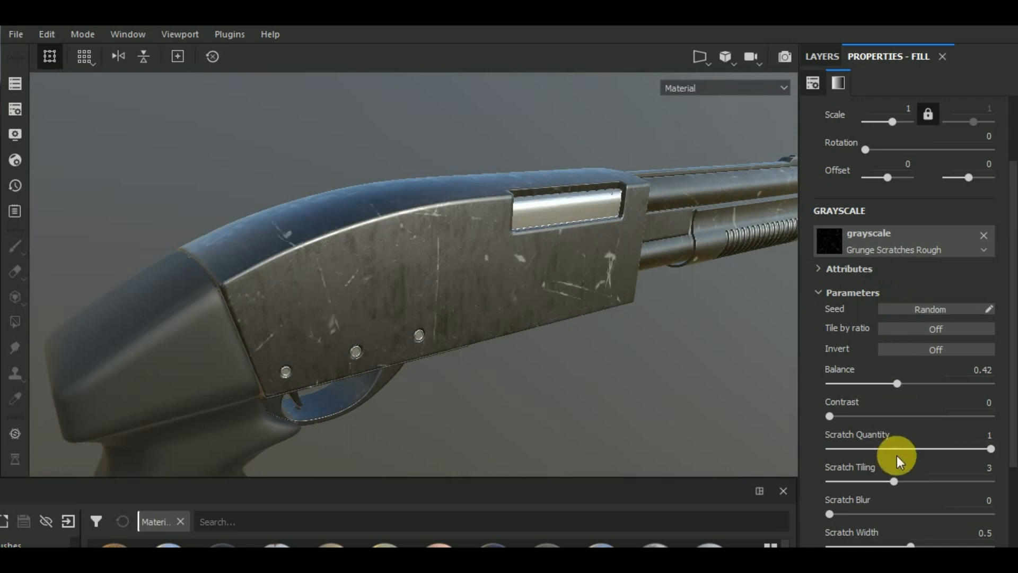
{"action": "left_click", "coordinate": [902, 308]}
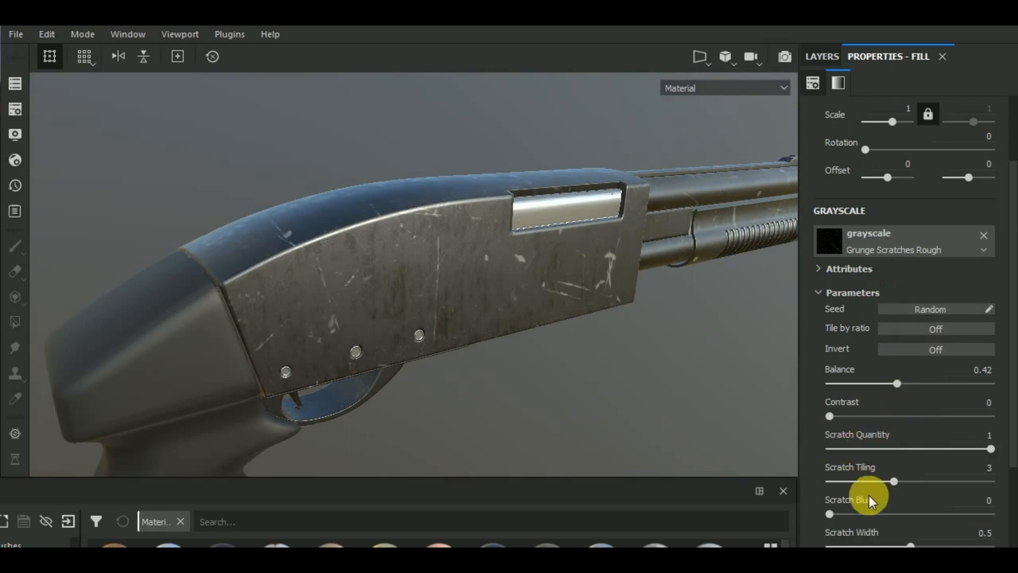
Set the grunge fill's Scratch Width to 0.35 and Scratch Length to 0.54.
{"action": "scroll", "coordinate": [866, 505], "scroll_direction": "down", "scroll_amount": 3}
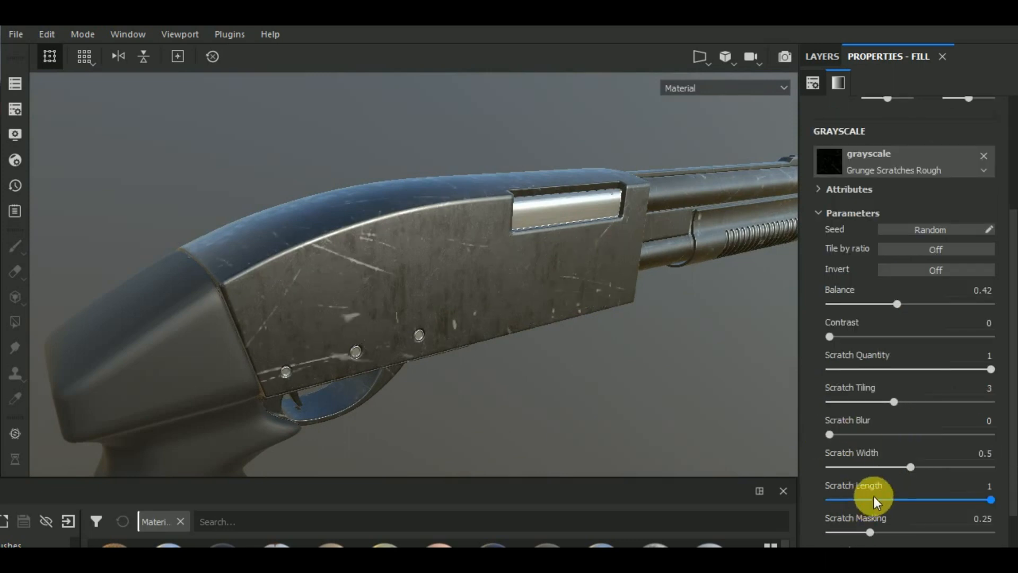
{"action": "left_click", "coordinate": [886, 469]}
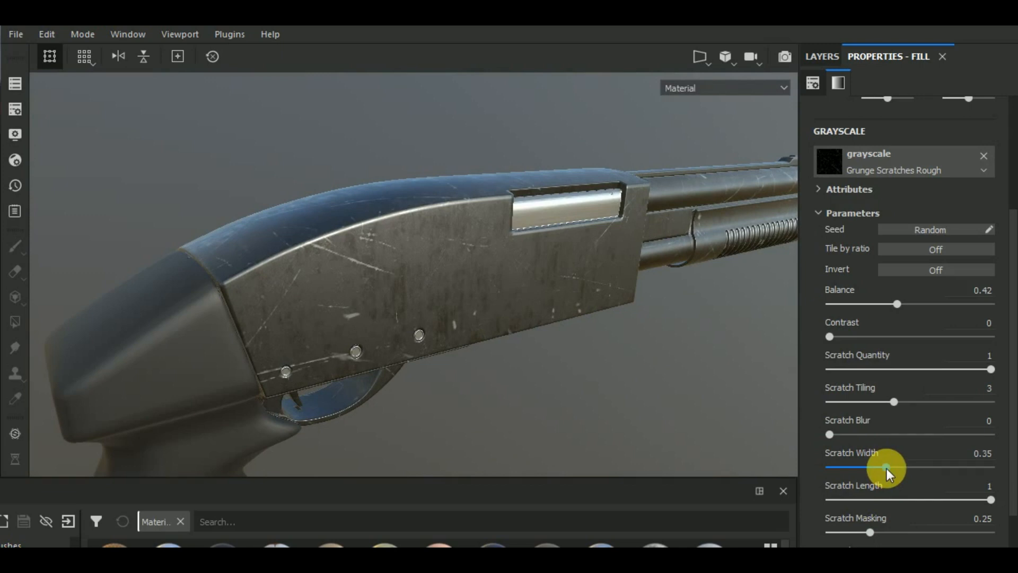
{"action": "scroll", "coordinate": [886, 468], "scroll_direction": "down", "scroll_amount": 3}
{"action": "left_click", "coordinate": [915, 420]}
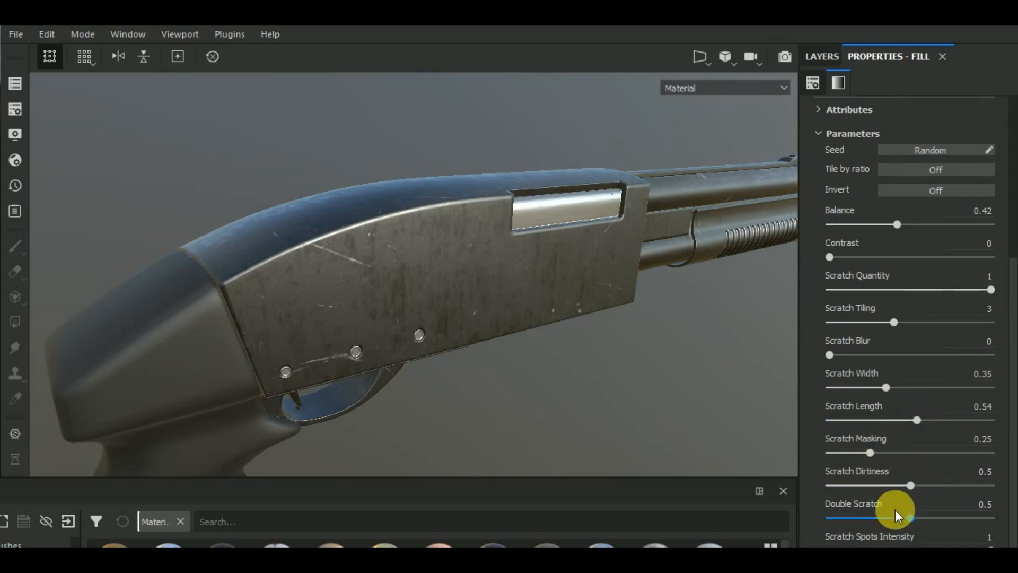
Set the grunge fill's Double Scratch to 0.38 and raise its Balance to 0.62.
{"action": "left_click", "coordinate": [847, 516]}
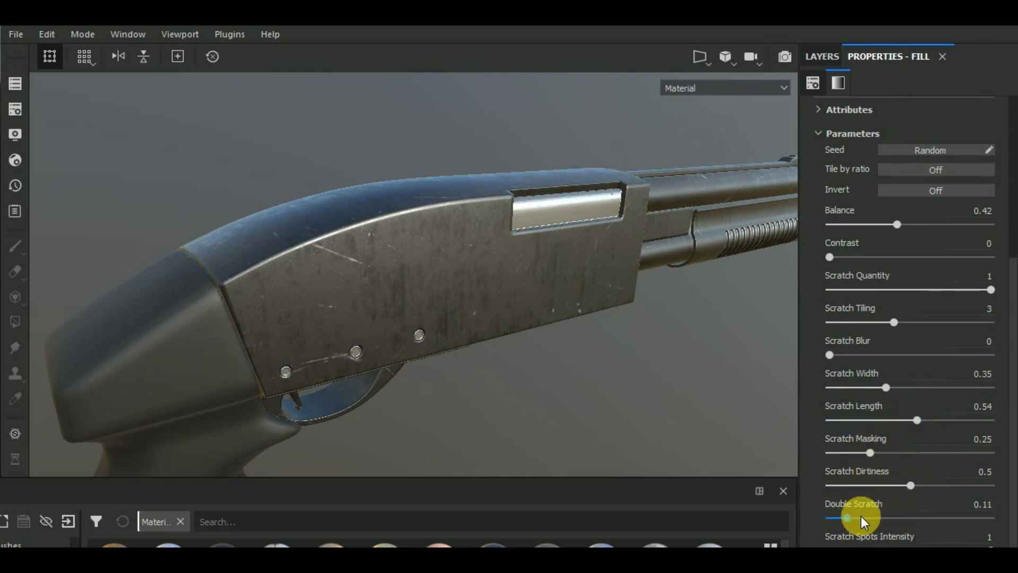
{"action": "left_click", "coordinate": [934, 515]}
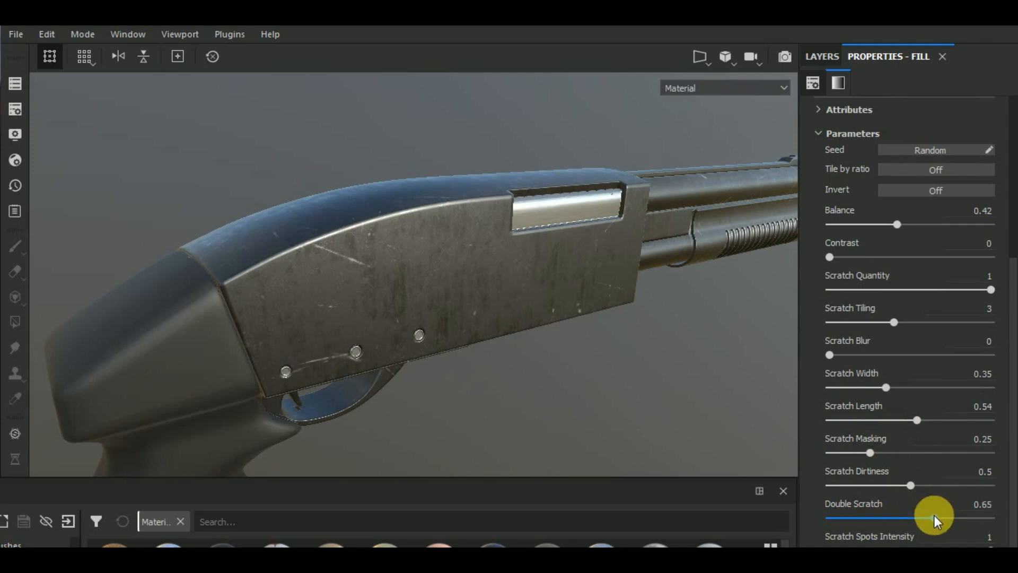
{"action": "left_click", "coordinate": [891, 518]}
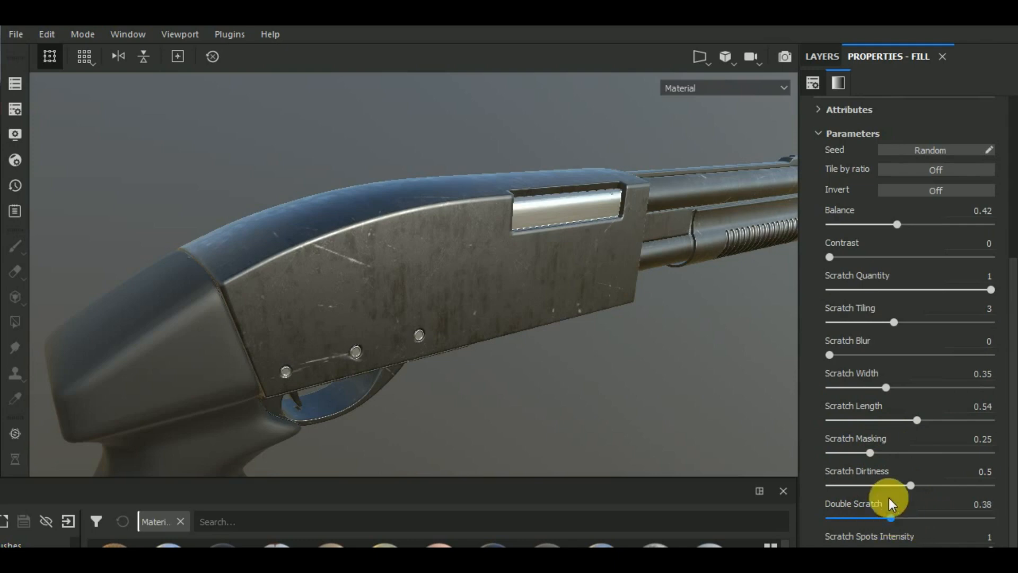
{"action": "scroll", "coordinate": [886, 496], "scroll_direction": "down", "scroll_amount": 1}
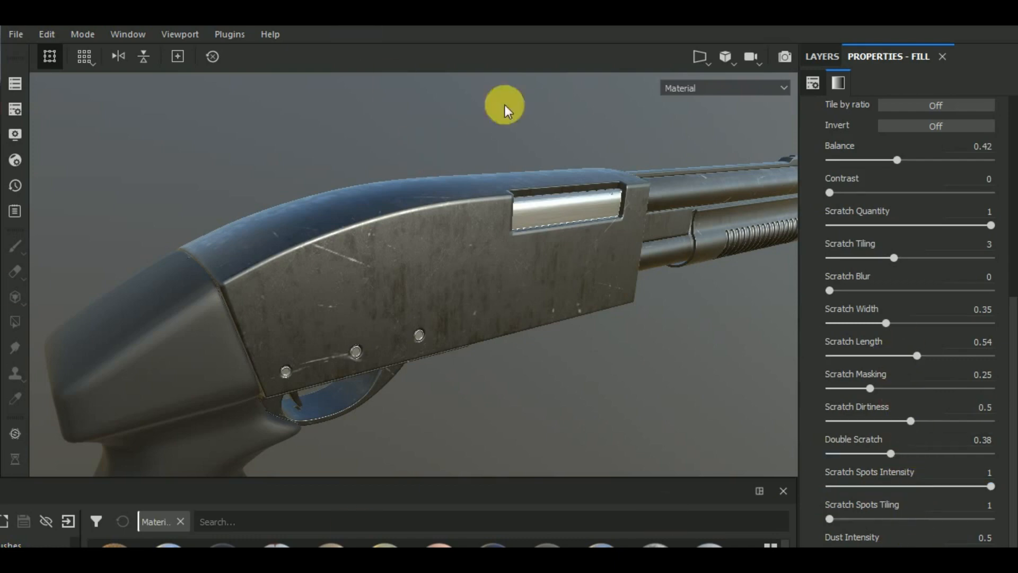
{"action": "left_click", "coordinate": [911, 159]}
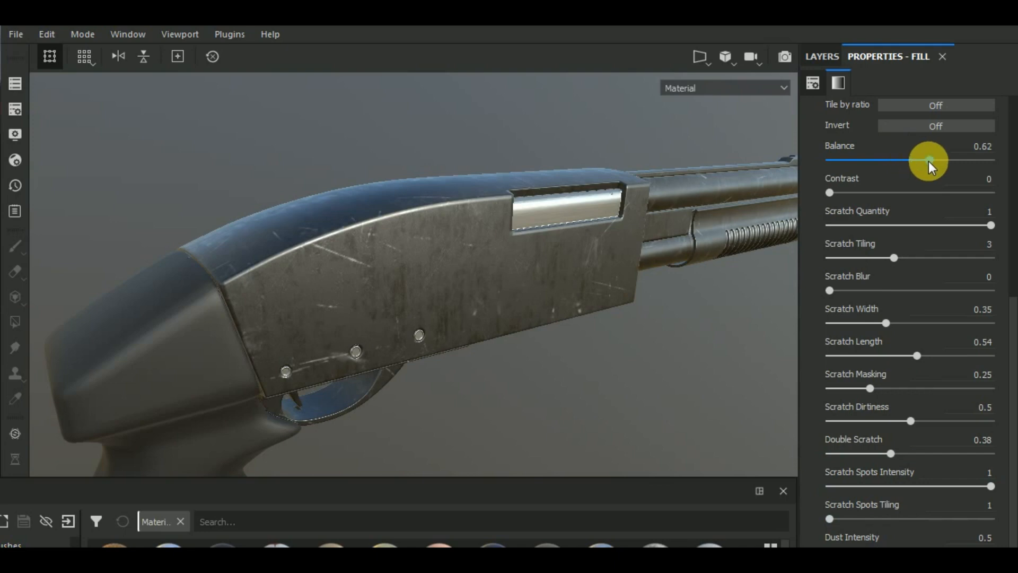
Turn off the normal channel on the scratches fill layer.
{"action": "left_click_drag", "start_coordinate": [764, 239], "coordinate": [639, 395], "text": "alt"}
{"action": "left_click_drag", "start_coordinate": [490, 321], "coordinate": [477, 322], "text": "alt"}
{"action": "scroll", "coordinate": [406, 270], "scroll_direction": "up", "scroll_amount": 3}
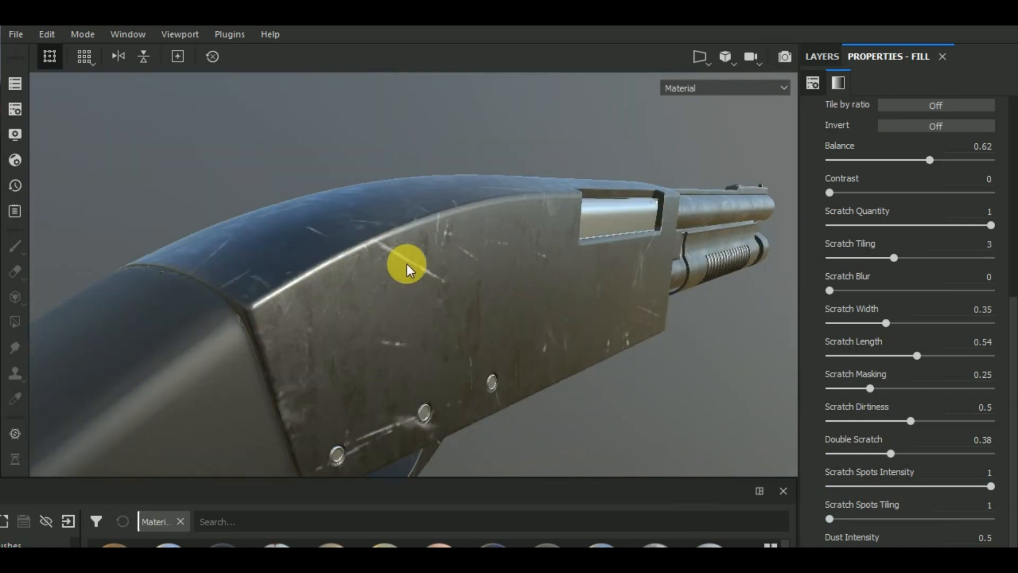
{"action": "left_click", "coordinate": [821, 69]}
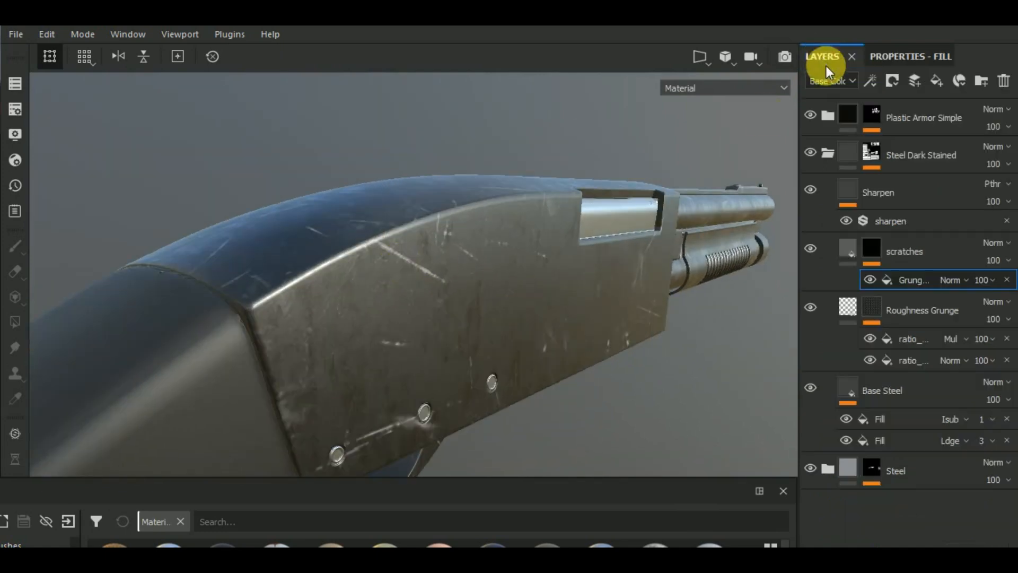
{"action": "left_click", "coordinate": [848, 246]}
{"action": "left_click", "coordinate": [898, 57]}
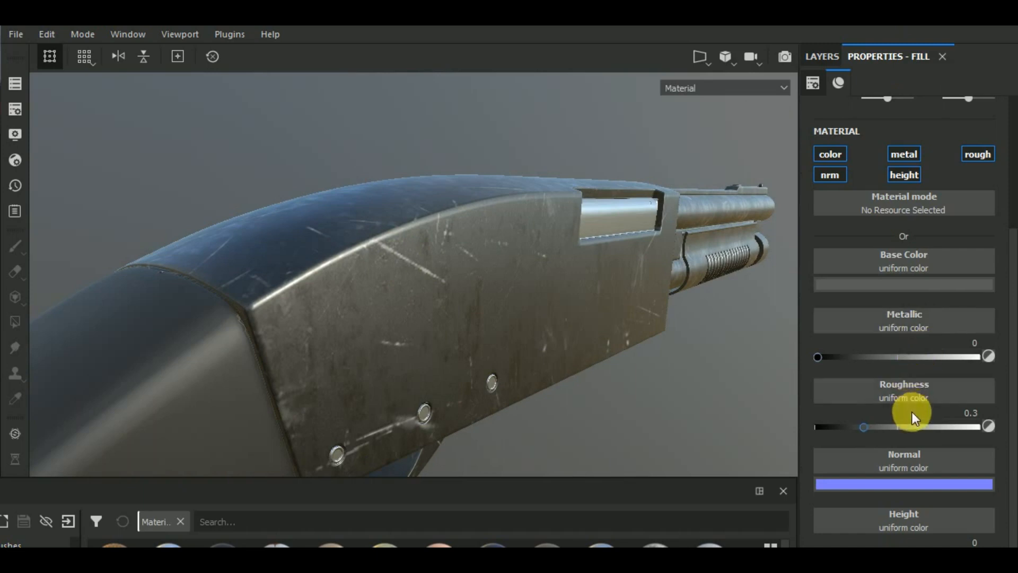
{"action": "left_click", "coordinate": [835, 175]}
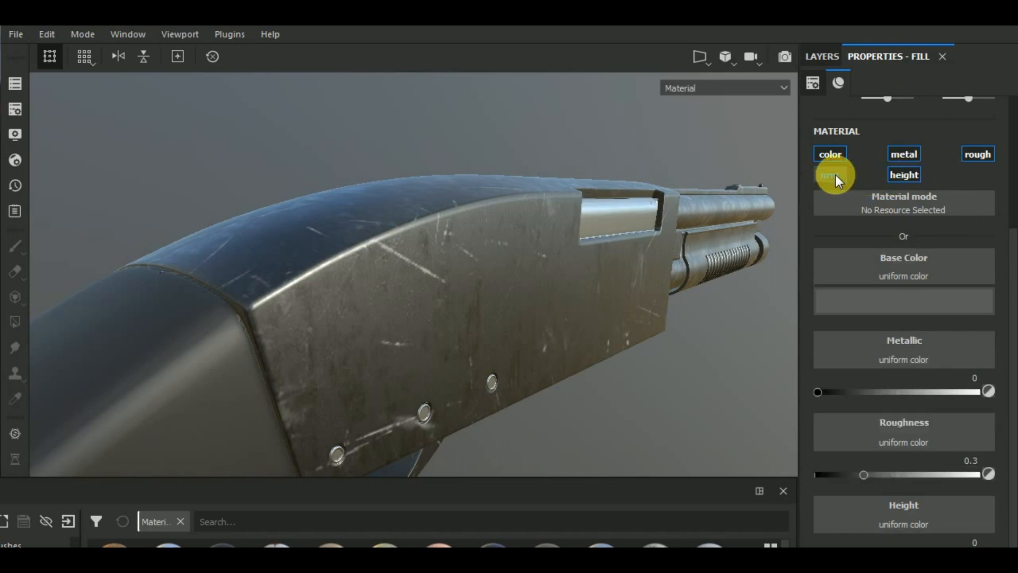
Set the scratches layer's Height to -0.0145 so the scratches look slightly engraved in the receiver.
{"action": "mouse_move", "coordinate": [894, 495]}
{"action": "left_mouse_down"}
{"action": "mouse_move", "coordinate": [879, 497]}
{"action": "mouse_move", "coordinate": [896, 497]}
{"action": "left_mouse_up"}
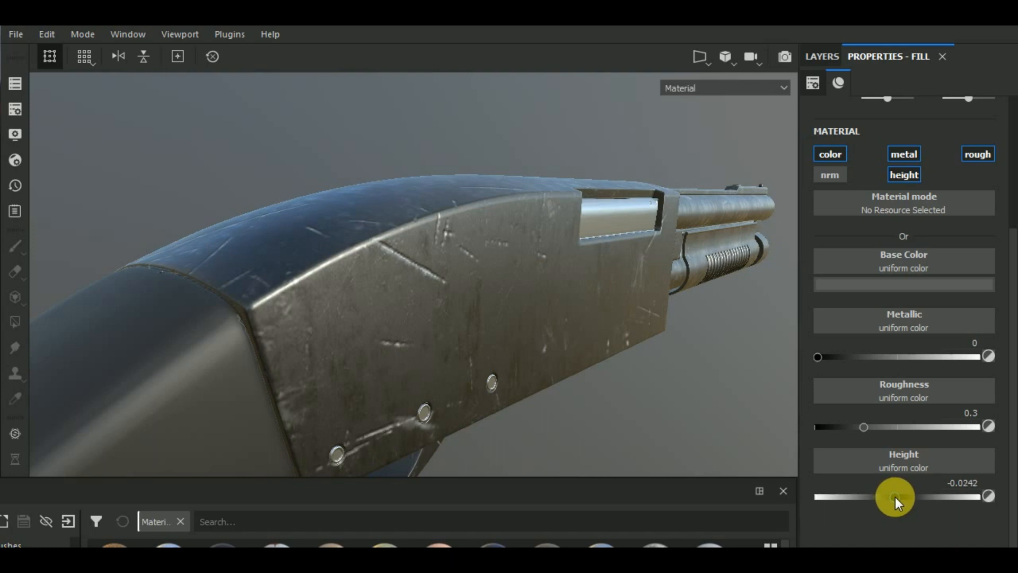
{"action": "left_click_drag", "start_coordinate": [895, 497], "coordinate": [896, 497]}
{"action": "mouse_move", "coordinate": [682, 391]}
{"action": "left_mouse_down", "text": "alt"}
{"action": "mouse_move", "coordinate": [683, 361]}
{"action": "mouse_move", "coordinate": [681, 387]}
{"action": "left_mouse_up", "text": "alt"}
{"action": "scroll", "coordinate": [447, 297], "scroll_direction": "up", "scroll_amount": 4}
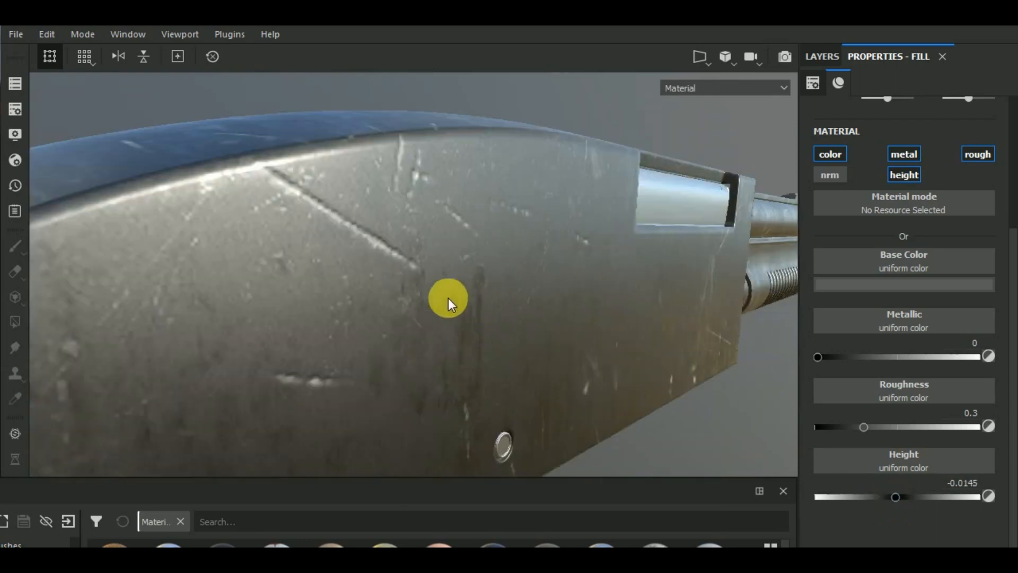
Darken the scratches layer's Base Color to a deeper grey, checking the scratches on the receiver.
{"action": "scroll", "coordinate": [477, 273], "scroll_direction": "down", "scroll_amount": 5}
{"action": "left_click_drag", "start_coordinate": [500, 261], "coordinate": [533, 346], "text": "alt"}
{"action": "scroll", "coordinate": [466, 303], "scroll_direction": "up", "scroll_amount": 3}
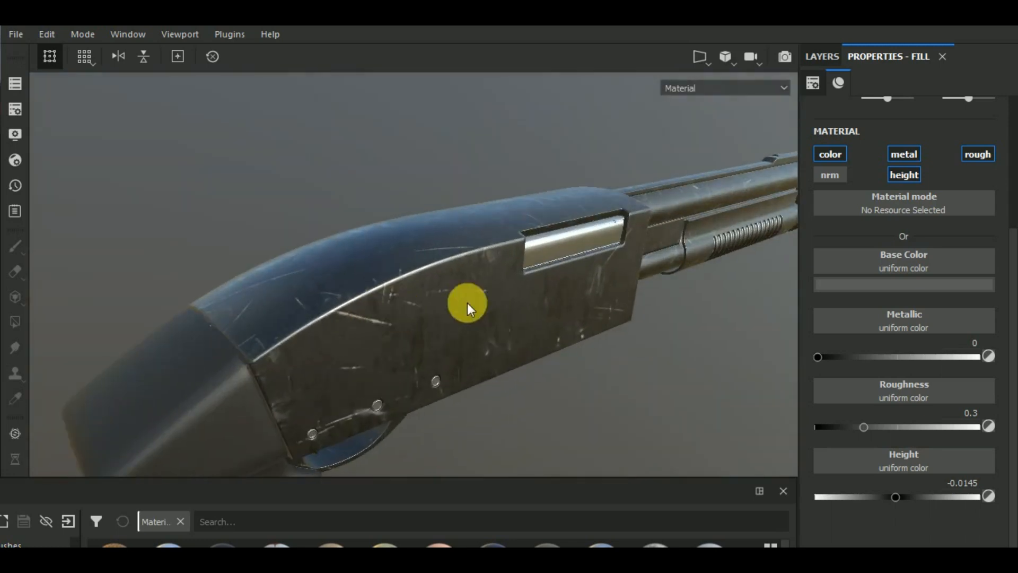
{"action": "left_click", "coordinate": [876, 286]}
{"action": "mouse_move", "coordinate": [807, 403]}
{"action": "left_mouse_down"}
{"action": "mouse_move", "coordinate": [797, 434]}
{"action": "mouse_move", "coordinate": [790, 416]}
{"action": "left_mouse_up"}
{"action": "left_click_drag", "start_coordinate": [561, 391], "coordinate": [625, 359], "text": "alt"}
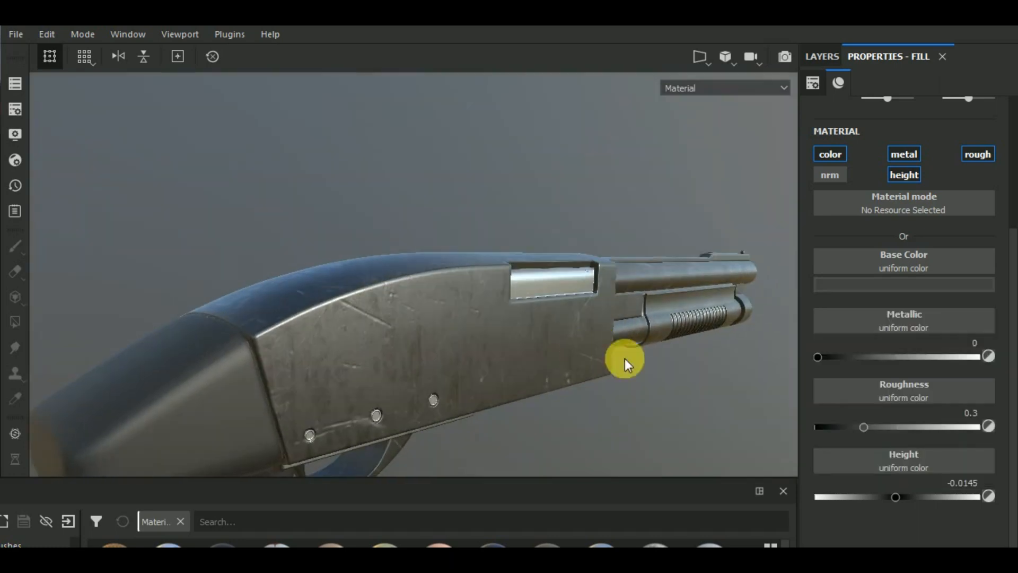
Raise the scratches layer's Roughness, trying 0.7923 and then a somewhat lower value, while checking the reflections on the receiver.
{"action": "left_click", "coordinate": [928, 427]}
{"action": "left_click_drag", "start_coordinate": [643, 409], "coordinate": [336, 314], "text": "alt"}
{"action": "right_click_drag", "start_coordinate": [336, 313], "coordinate": [484, 341], "text": "alt"}
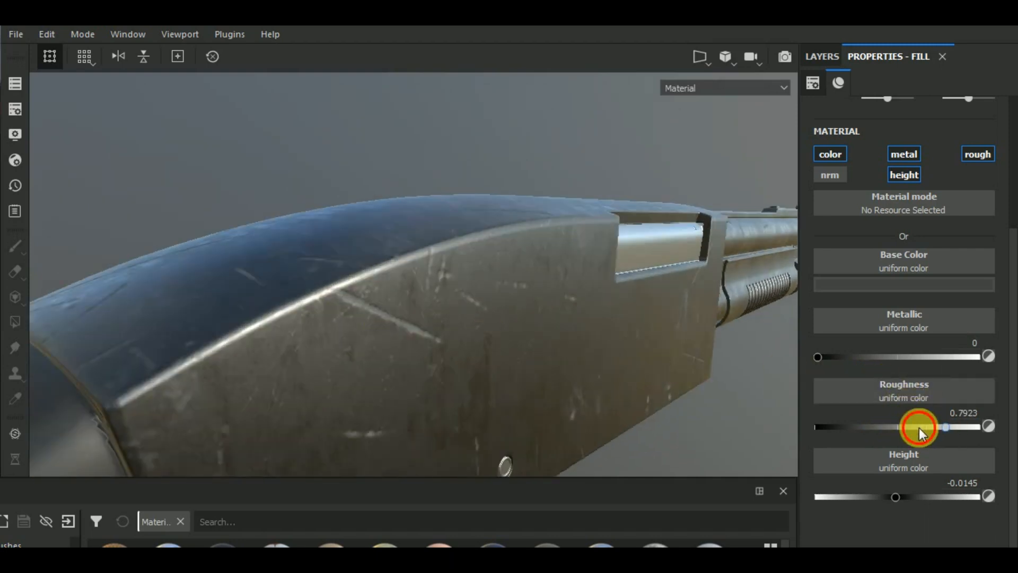
{"action": "right_click_drag", "start_coordinate": [425, 249], "coordinate": [527, 281], "text": "alt"}
{"action": "left_click_drag", "start_coordinate": [526, 281], "coordinate": [470, 346], "text": "alt"}
{"action": "right_click_drag", "start_coordinate": [471, 345], "coordinate": [321, 167], "text": "alt"}
Lower the Balance of the grunge fill in the scratches layer's mask to 0.47.
{"action": "left_click", "coordinate": [825, 57]}
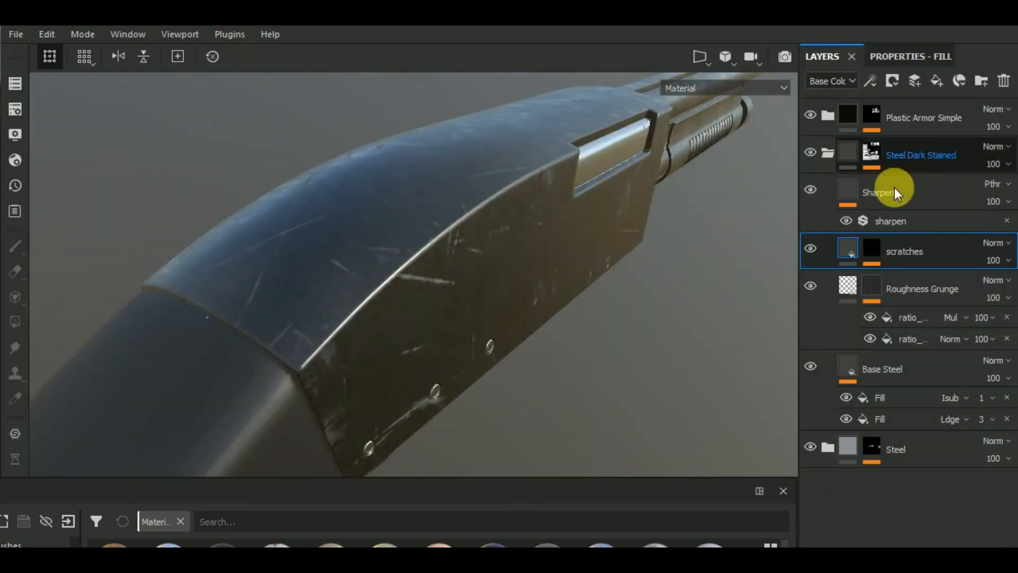
{"action": "left_click", "coordinate": [874, 249]}
{"action": "left_click", "coordinate": [915, 279]}
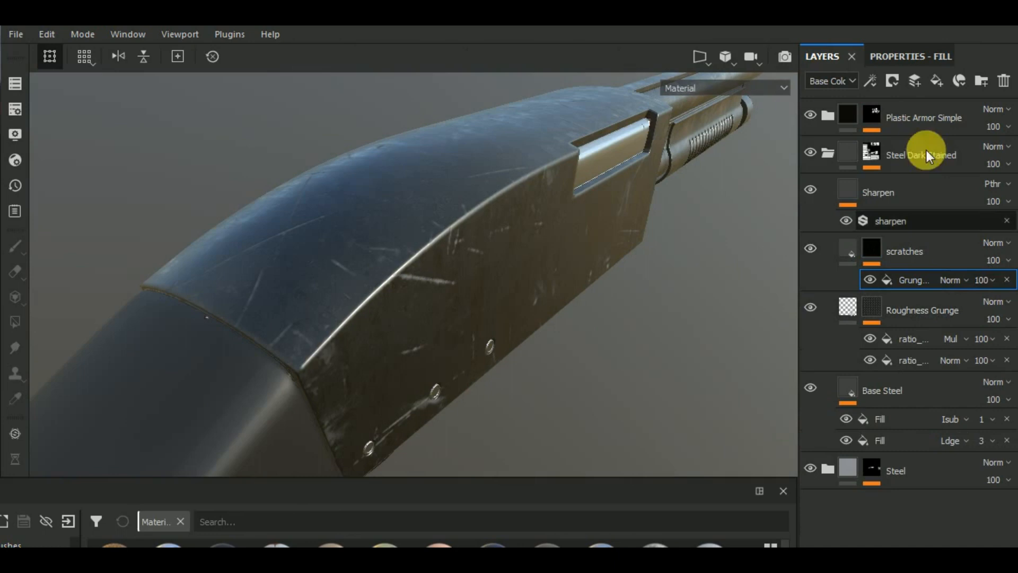
{"action": "left_click", "coordinate": [925, 55]}
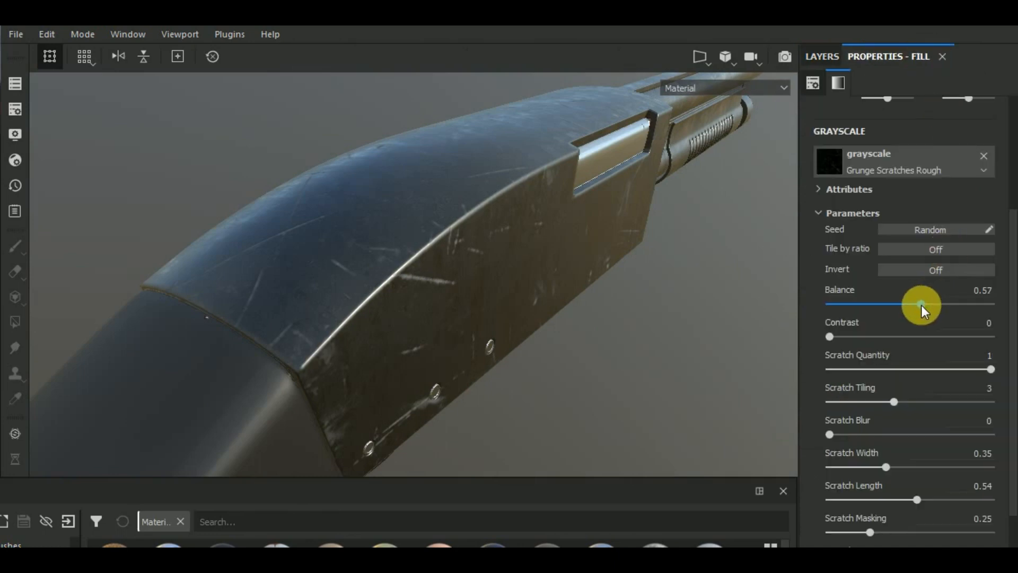
{"action": "left_click_drag", "start_coordinate": [918, 307], "coordinate": [906, 303]}
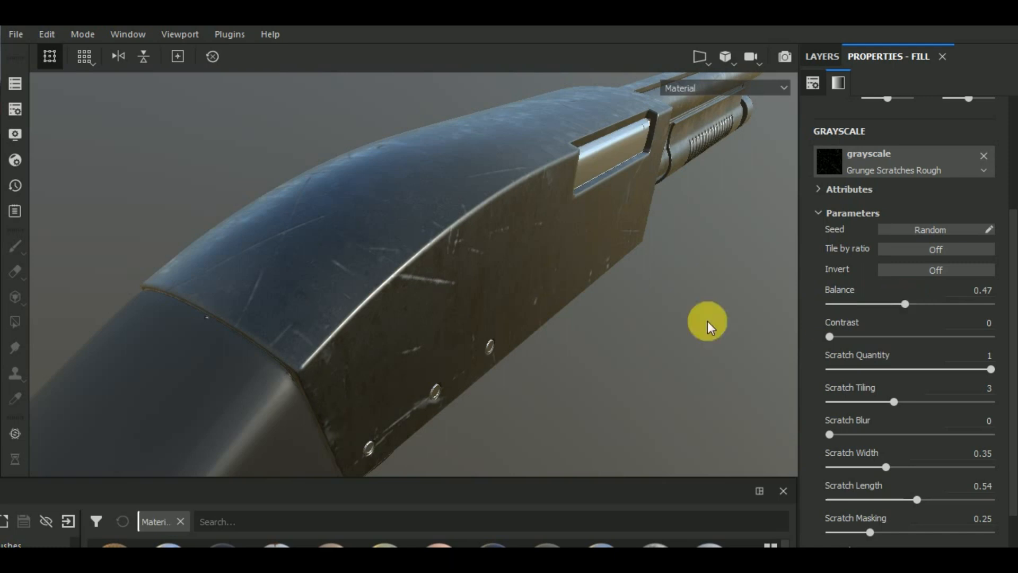
Set the grunge fill's Scratch Width to 0.22 and Scratch Length to 0.7.
{"action": "left_click_drag", "start_coordinate": [709, 323], "coordinate": [600, 273], "text": "alt"}
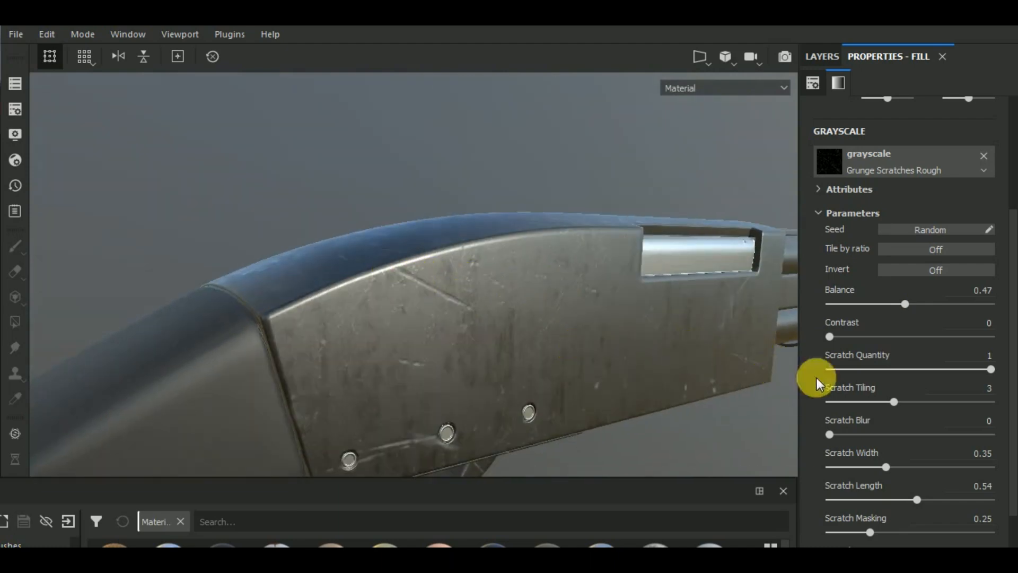
{"action": "left_click", "coordinate": [865, 466]}
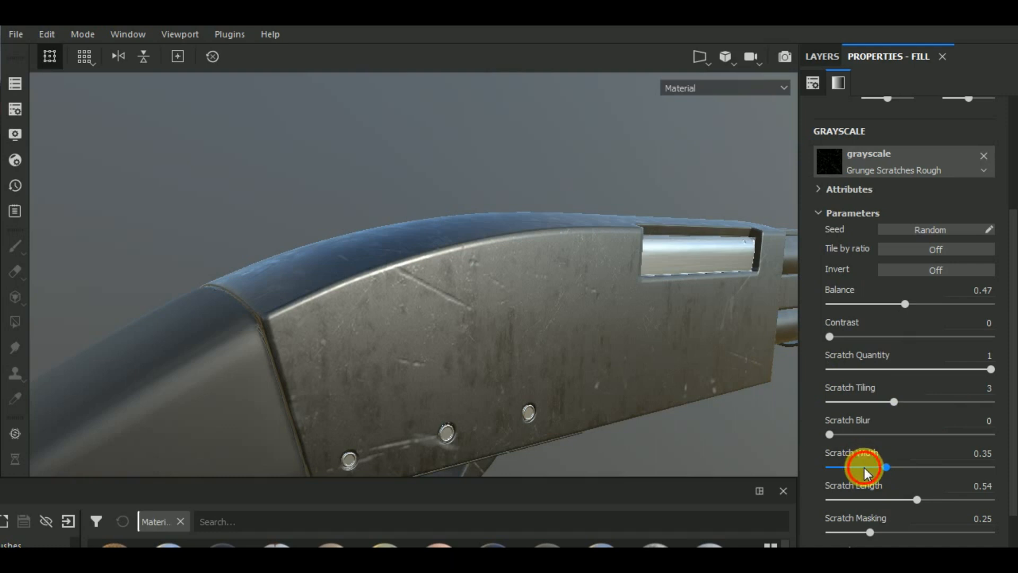
{"action": "left_click", "coordinate": [942, 500]}
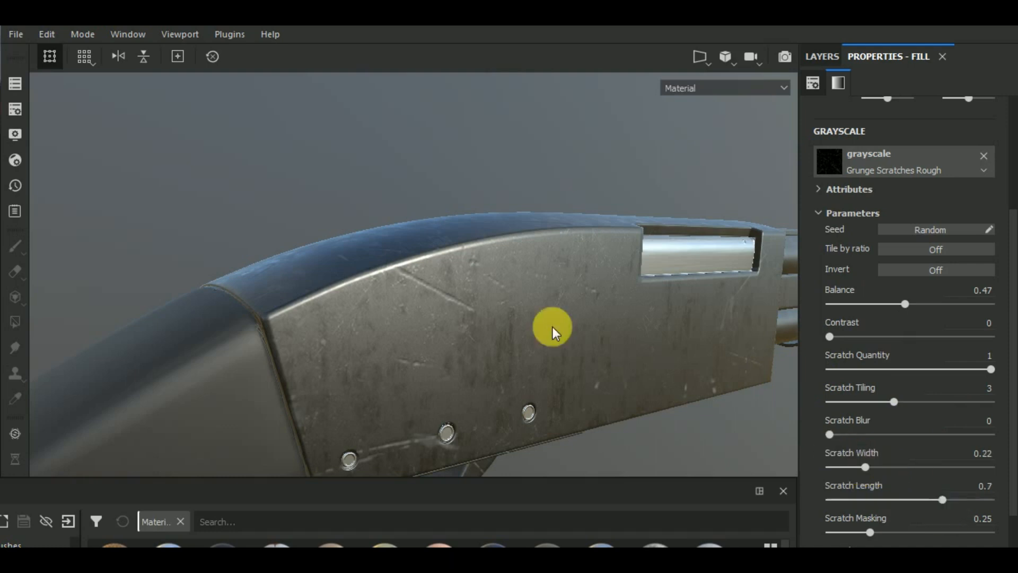
Examine the scratches on the whole shotgun from several angles and distances.
{"action": "mouse_move", "coordinate": [546, 329]}
{"action": "left_mouse_down", "text": "alt"}
{"action": "mouse_move", "coordinate": [470, 304]}
{"action": "mouse_move", "coordinate": [473, 288]}
{"action": "mouse_move", "coordinate": [501, 260]}
{"action": "mouse_move", "coordinate": [579, 268]}
{"action": "mouse_move", "coordinate": [648, 439]}
{"action": "left_mouse_up", "text": "alt"}
{"action": "left_click_drag", "start_coordinate": [672, 370], "coordinate": [532, 391], "text": "alt"}
{"action": "right_click_drag", "start_coordinate": [532, 391], "coordinate": [680, 386], "text": "shift"}
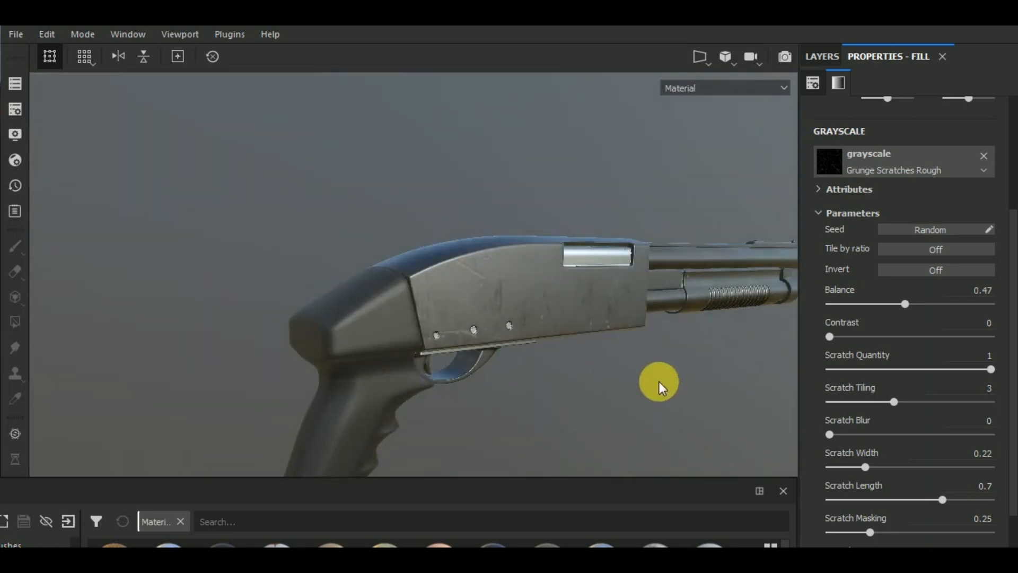
{"action": "left_click_drag", "start_coordinate": [659, 383], "coordinate": [648, 335], "text": "alt"}
{"action": "left_click_drag", "start_coordinate": [614, 290], "coordinate": [660, 405], "text": "alt"}
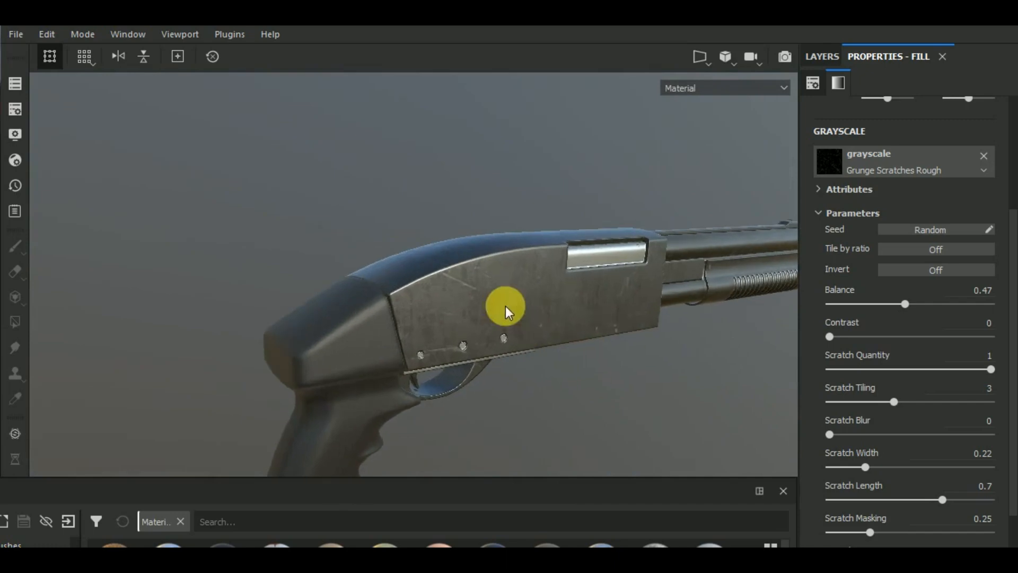
{"action": "left_click_drag", "start_coordinate": [506, 311], "coordinate": [546, 351], "text": "alt"}
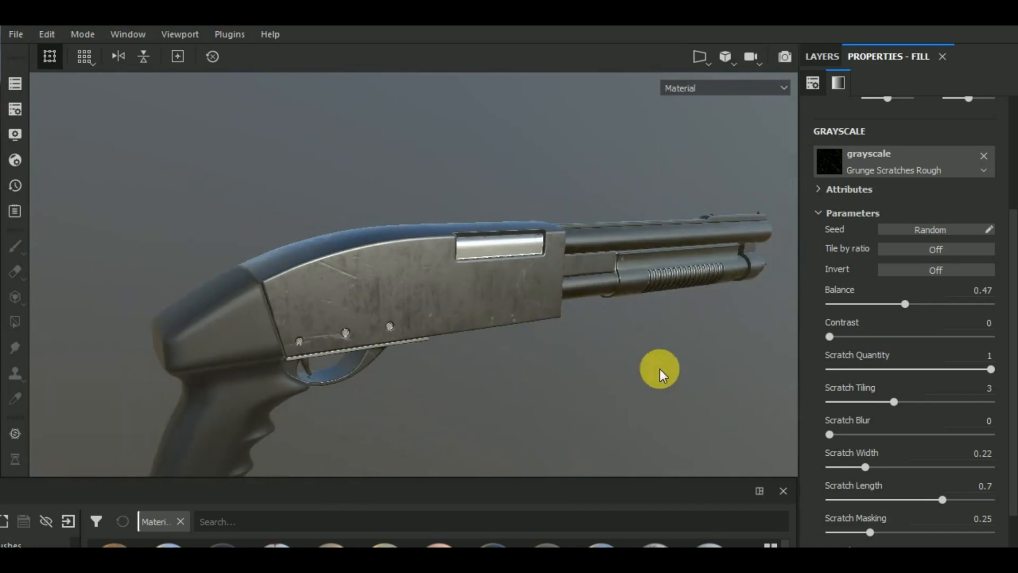